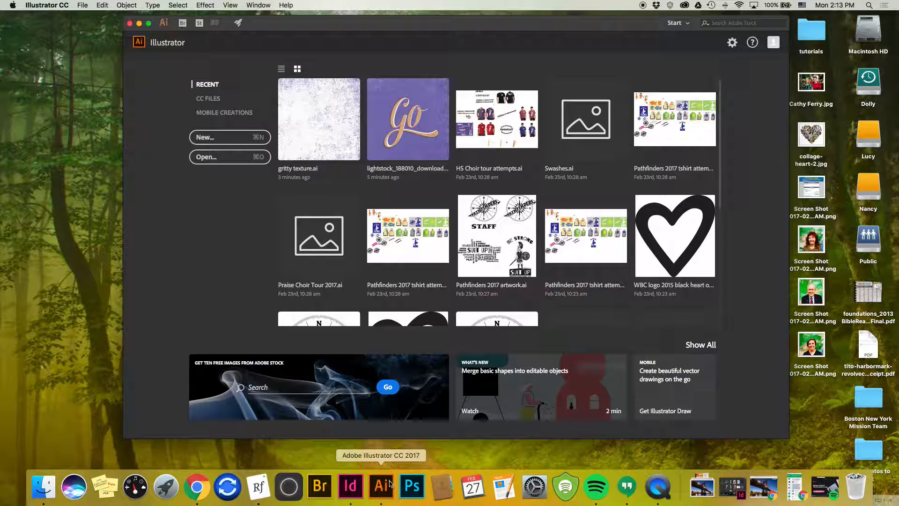
Create a landscape 11 by 8.5 inch document in CMYK color with a single artboard.
left_click(231, 140)
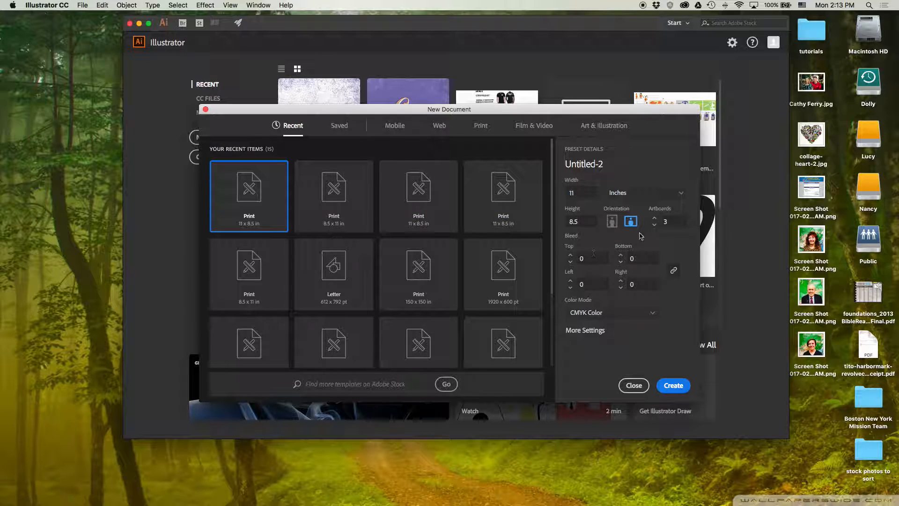
left_click(670, 222)
left_click(674, 383)
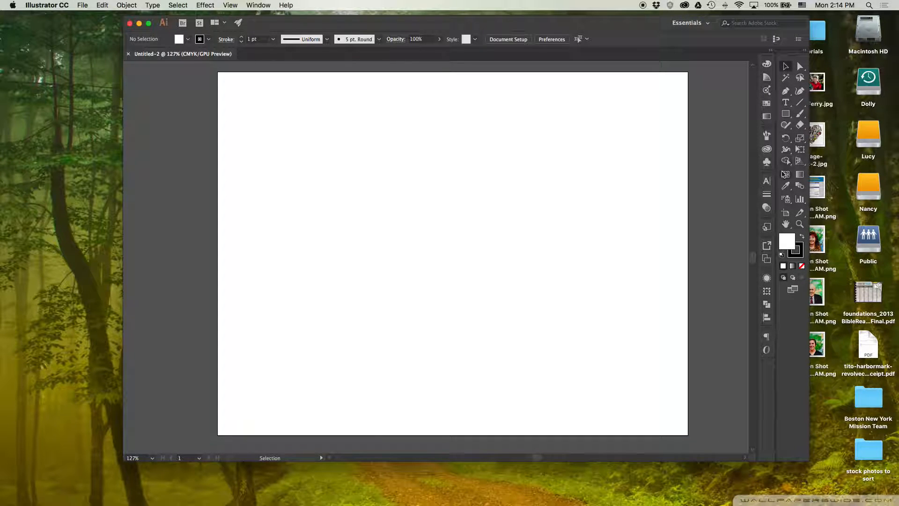
Add the point text "Hello!" in the upper-left area of the artboard.
left_click(766, 181)
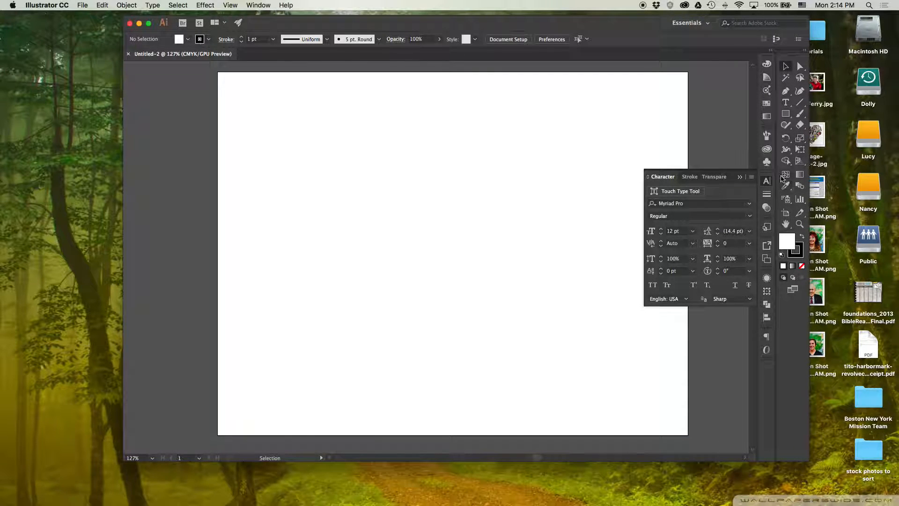
left_click(787, 103)
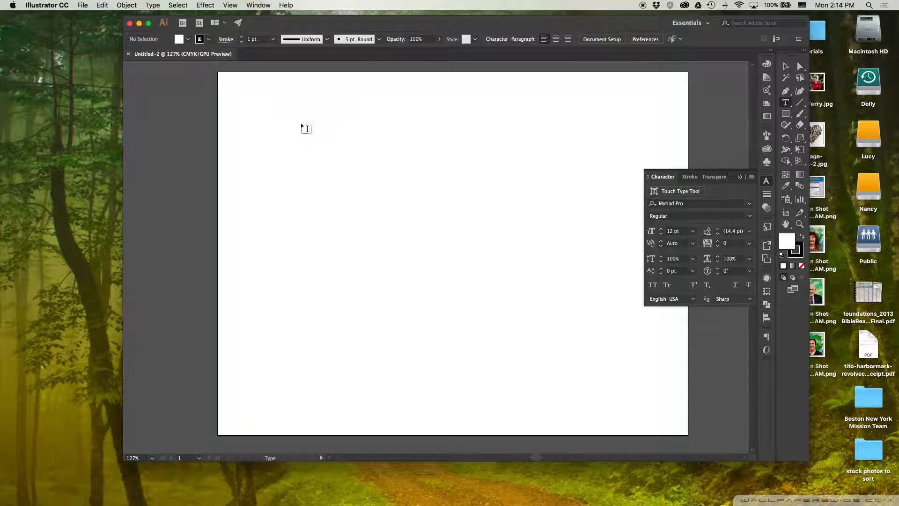
left_click(282, 138)
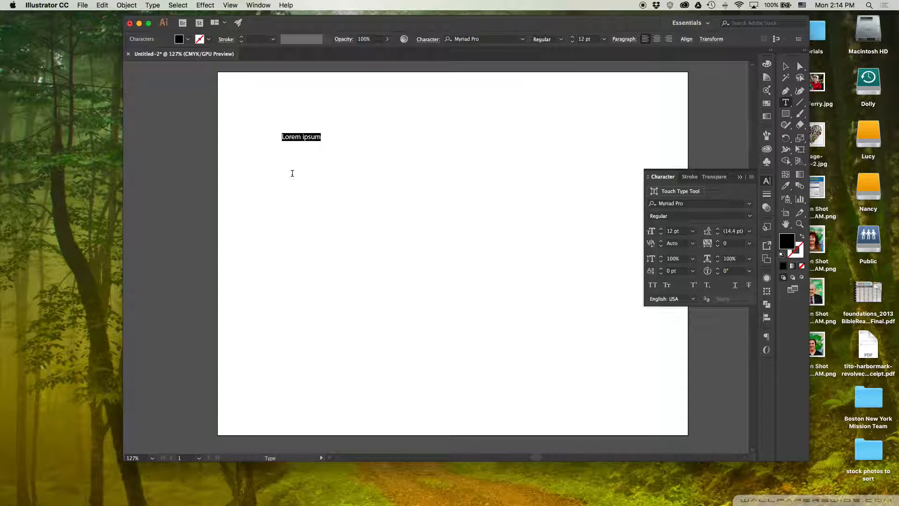
type("Hello!")
Set the whole "Hello!" text in Nexa Rust Sans Black and scale it up to about 108 pt.
key("super+a")
left_click(750, 204)
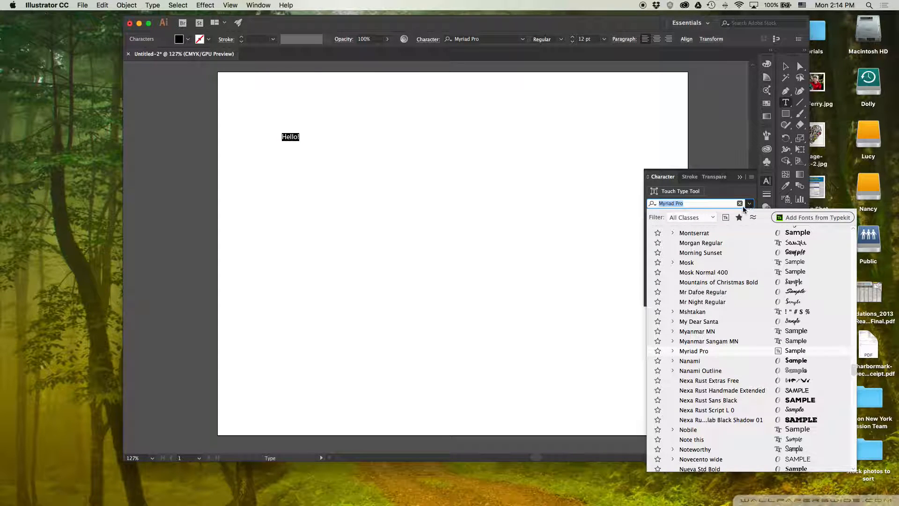
left_click(728, 400)
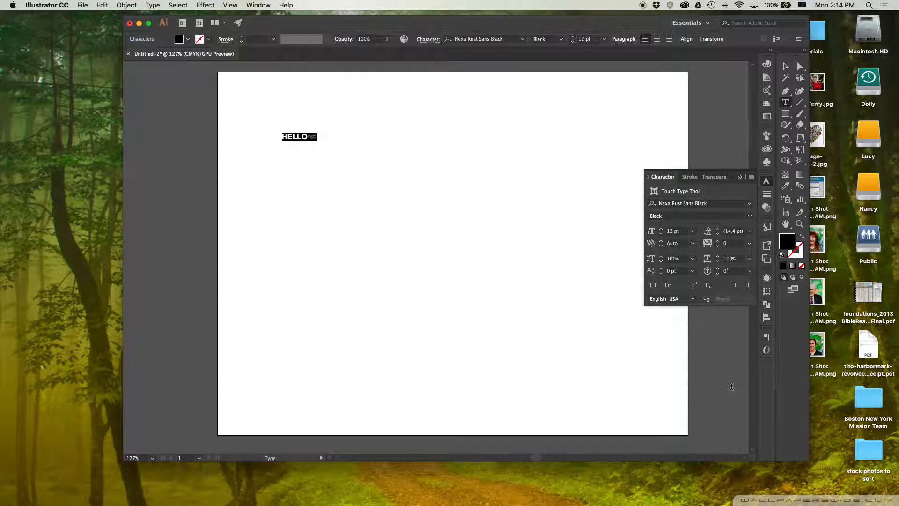
left_click(786, 68)
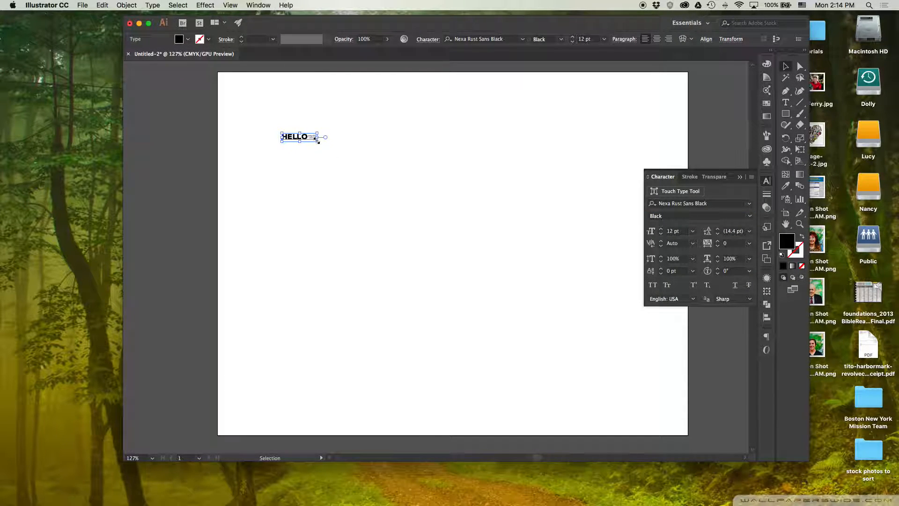
left_click_drag(318, 142, 598, 248)
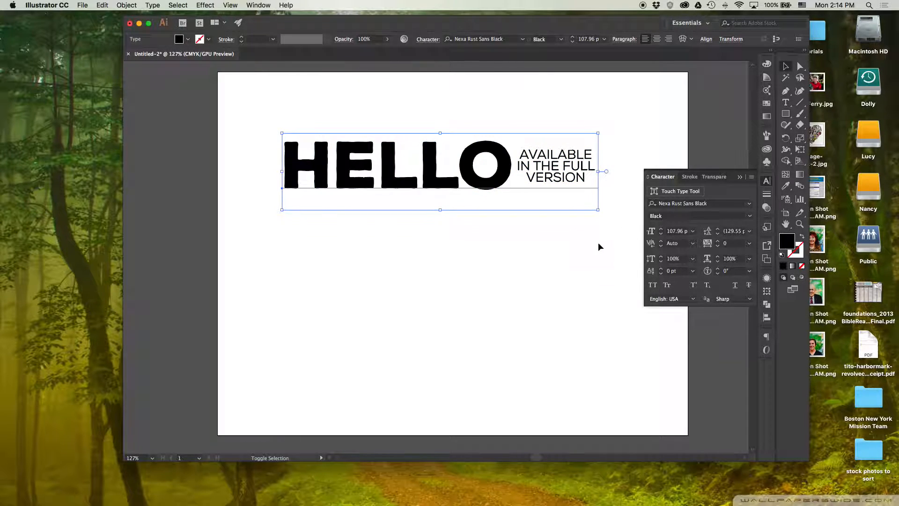
Delete the exclamation mark from the text and move HELLO slightly down and to the right.
double_click(518, 166)
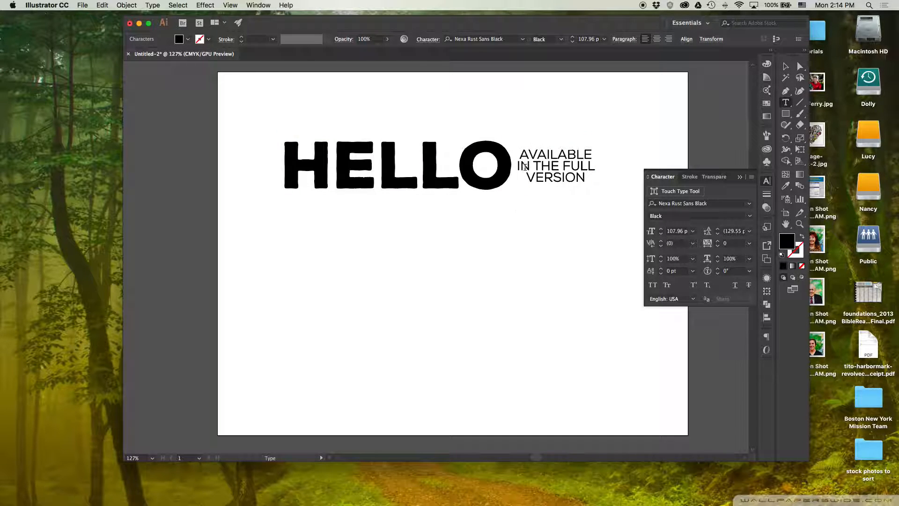
key("BackSpace")
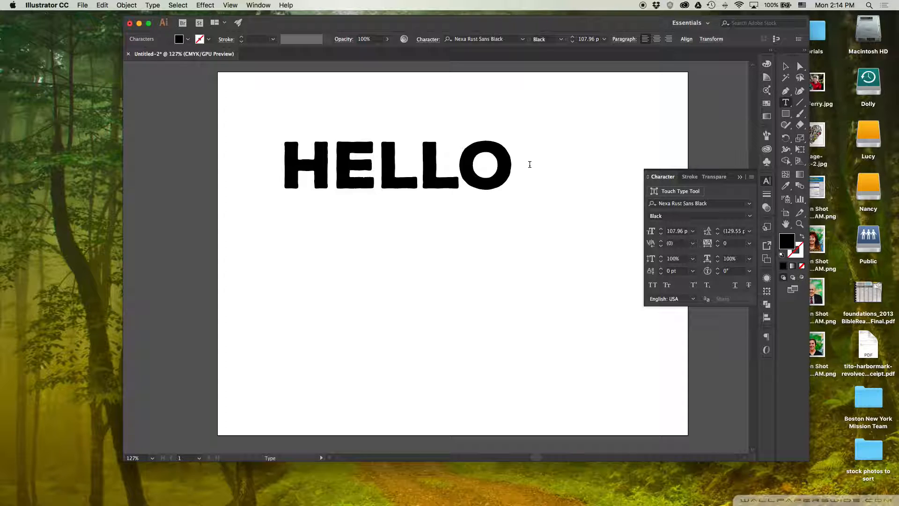
key("Escape")
left_click_drag(454, 164, 468, 169)
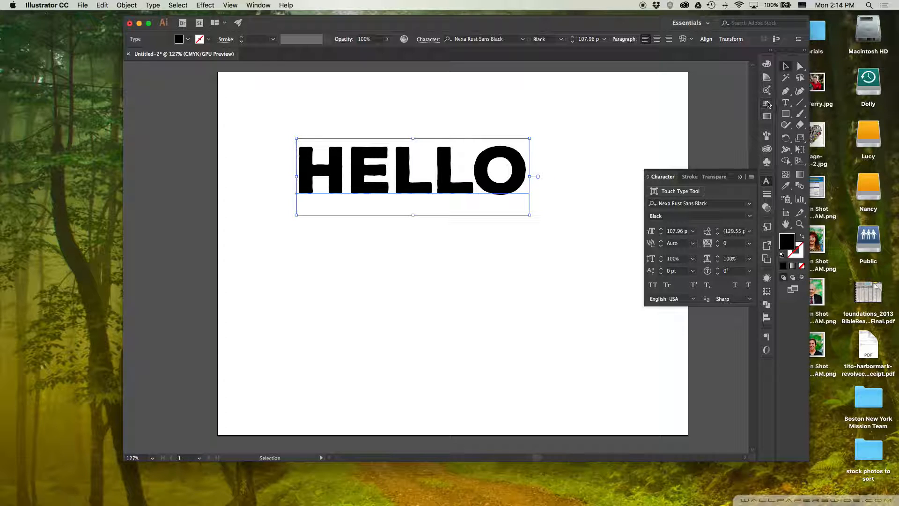
Fill the HELLO text with the dark red swatch and deselect it.
left_click(767, 104)
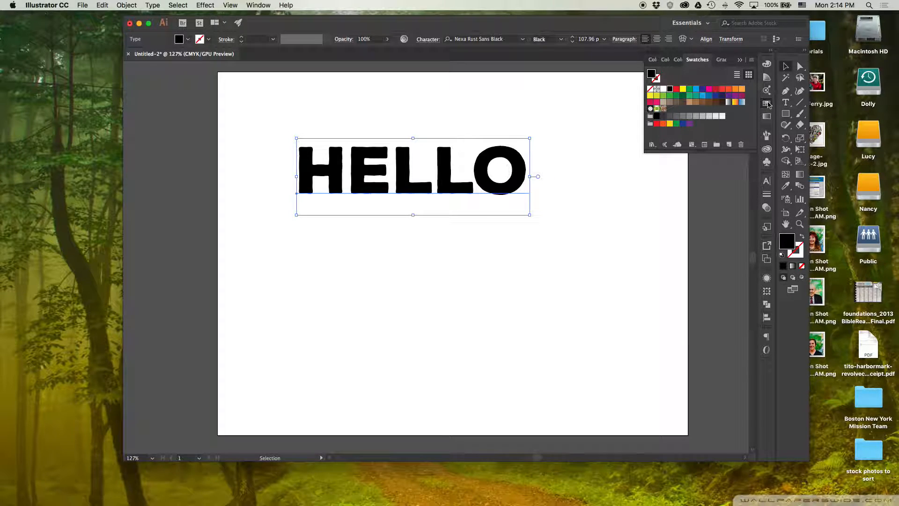
left_click(717, 89)
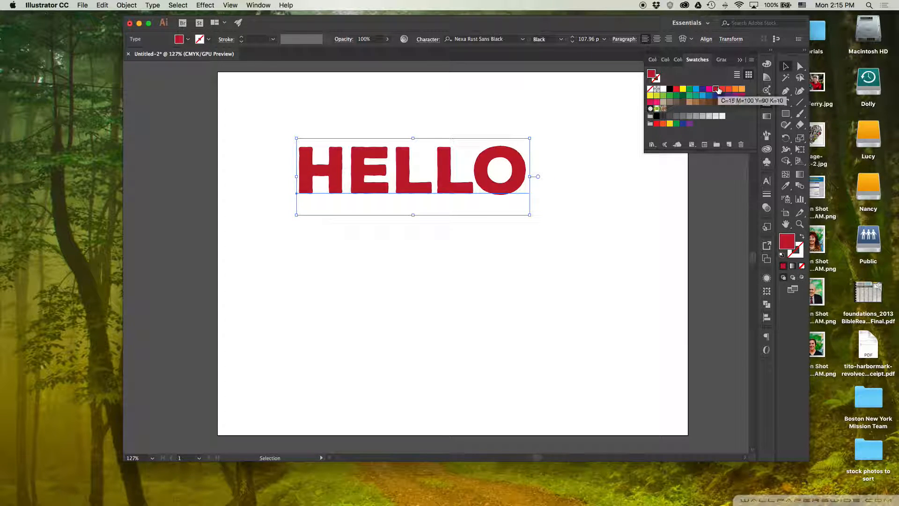
left_click(592, 93)
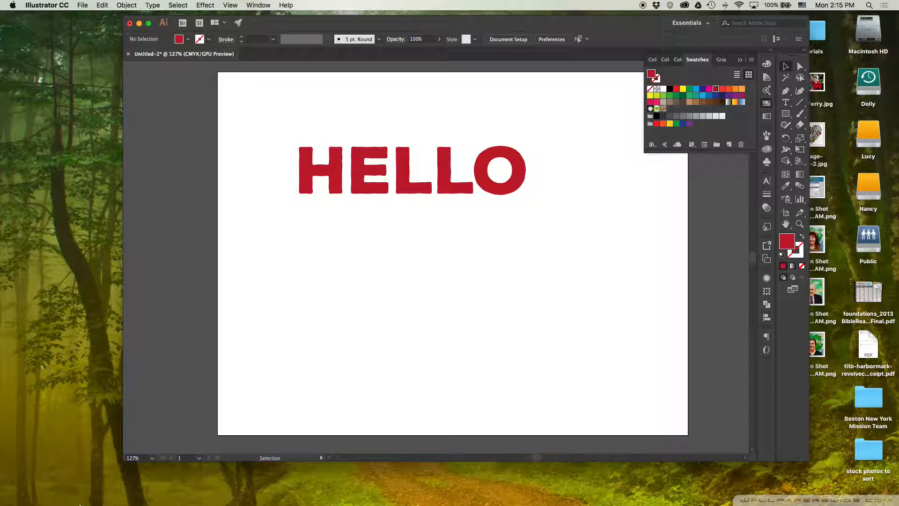
Switch to Finder and open gritty texture.ai from the Textures & Backgrounds folder inside Photos - Stock on the Lucy drive.
mouse_move(70, 492)
left_click(45, 489)
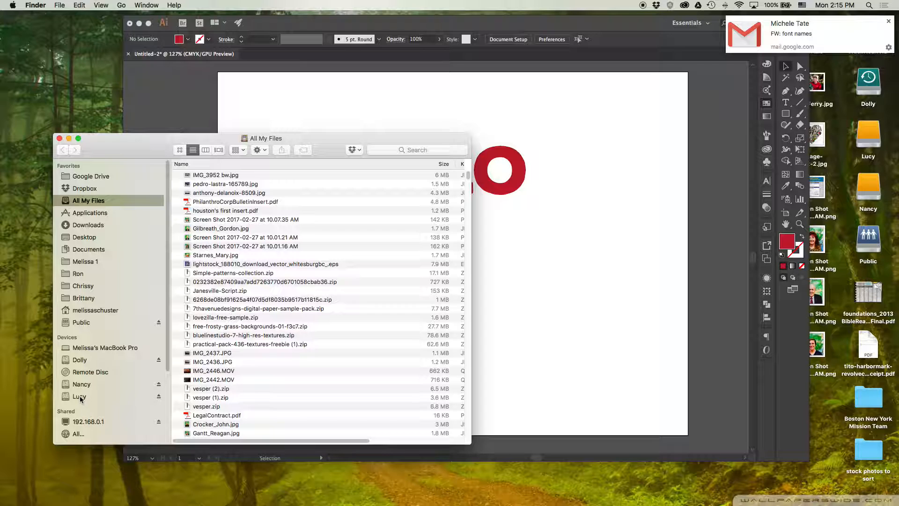
left_click(79, 397)
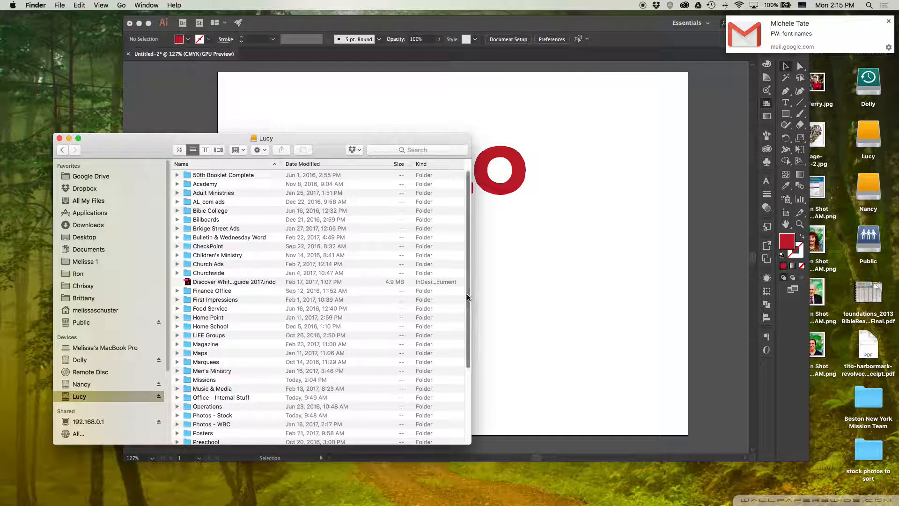
scroll(463, 306, "down", 5)
left_click(227, 365)
double_click(227, 365)
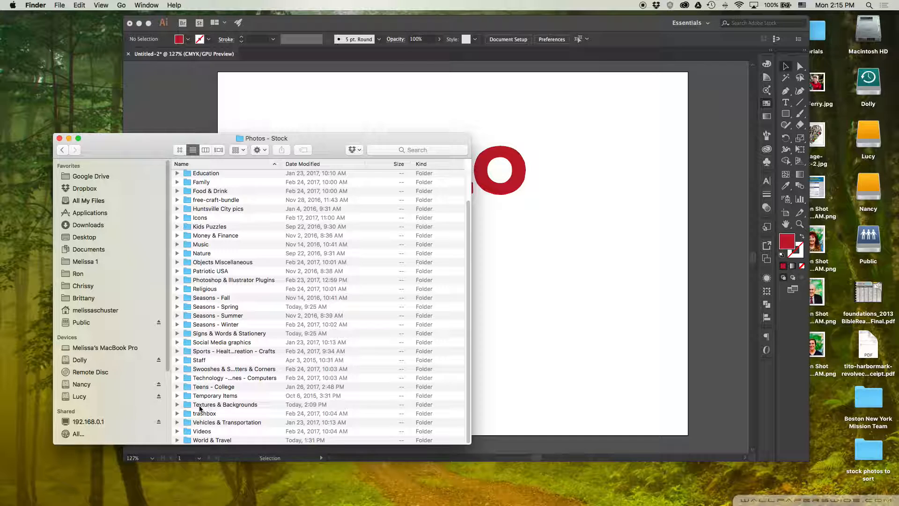
double_click(234, 405)
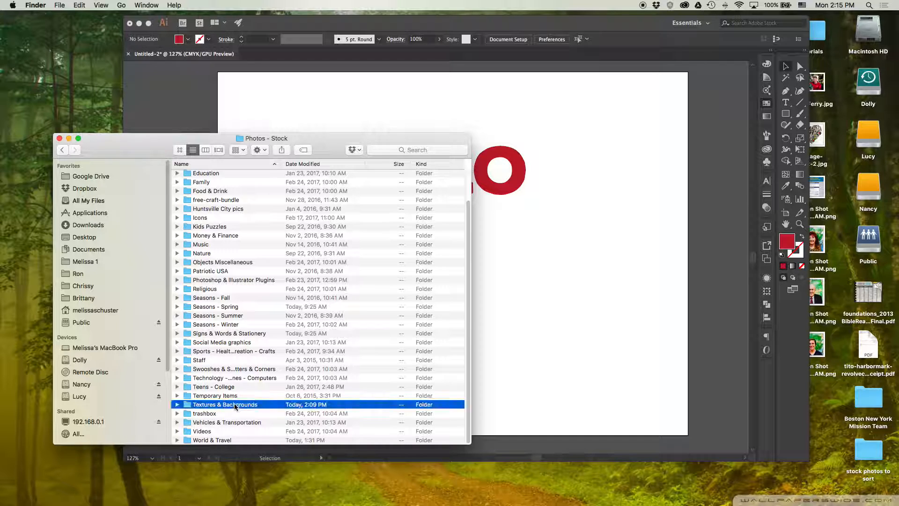
double_click(234, 184)
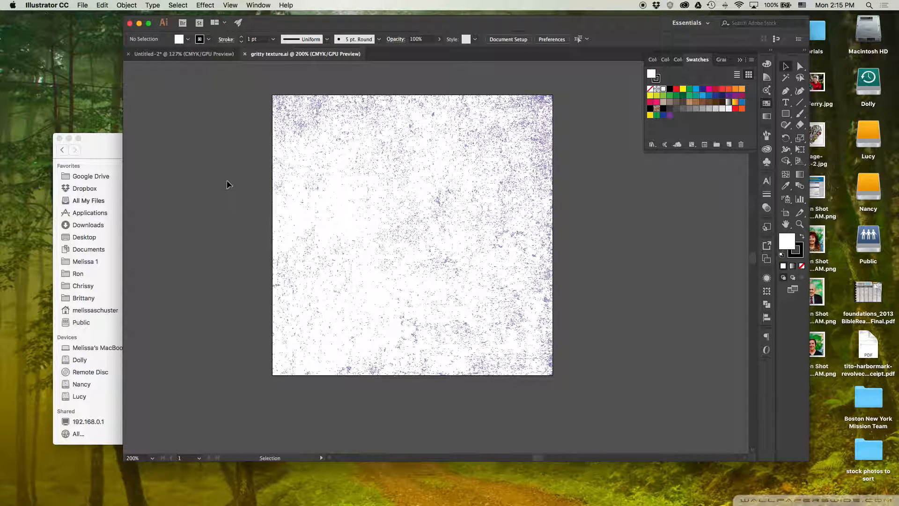
Examine the gritty texture's vector specks up close and check how its artwork is grouped.
left_click(542, 103)
left_click(466, 84)
key("z")
left_click_drag(440, 110, 674, 271)
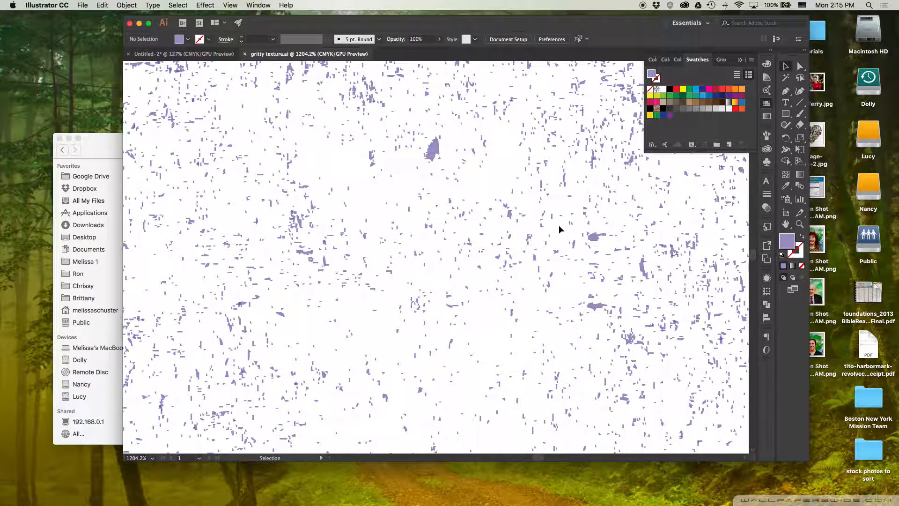
left_click(544, 216)
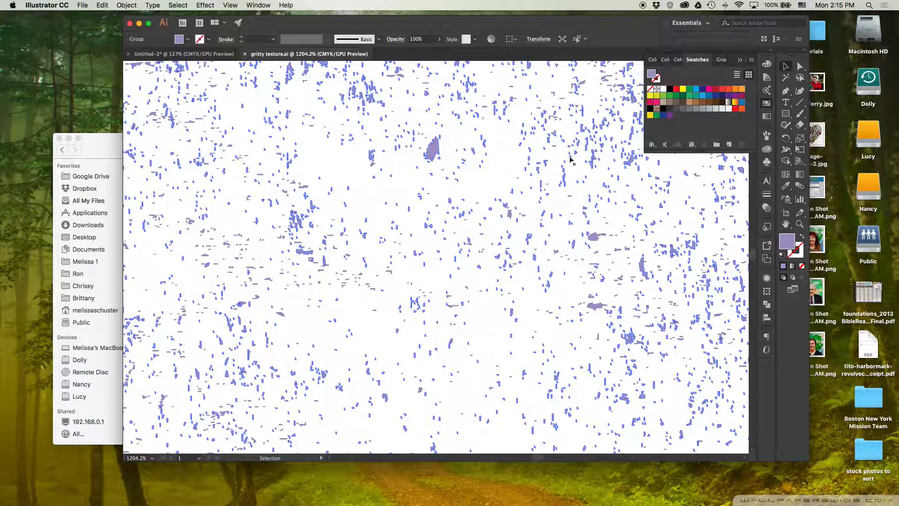
left_click(449, 258, "alt+super")
left_click(449, 258, "alt+super")
left_click(449, 259, "alt+super")
left_click(451, 274, "alt+super")
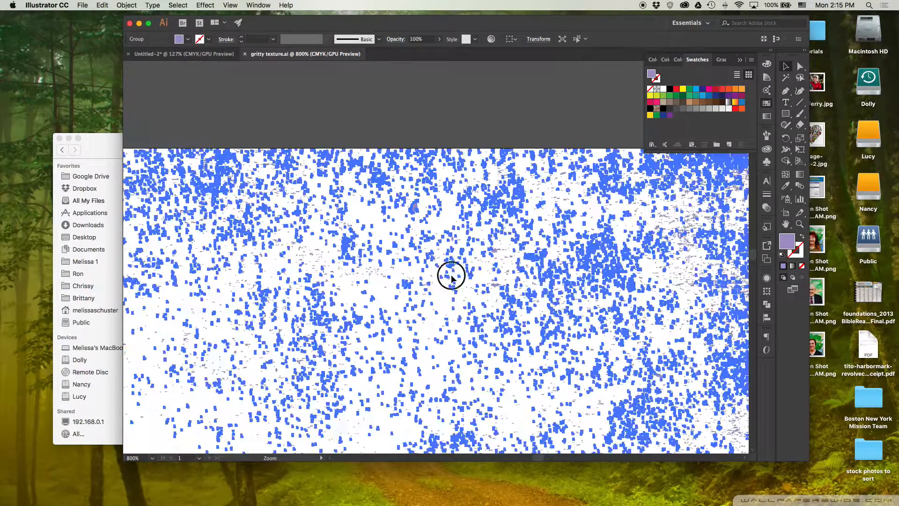
left_click(452, 293, "alt+super")
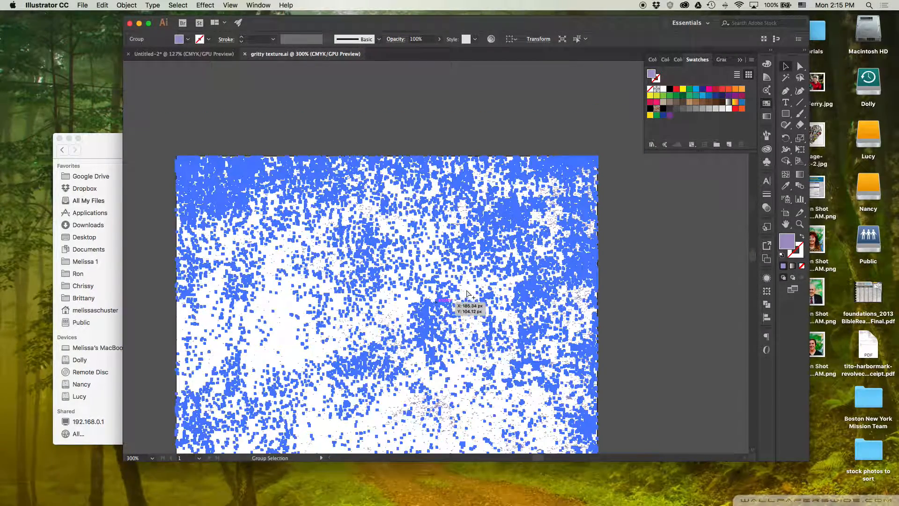
key("super+0")
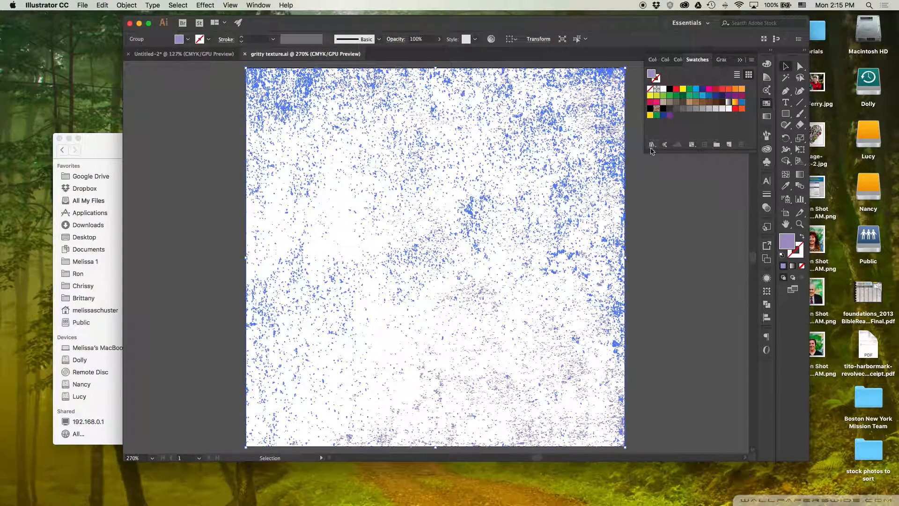
left_click(648, 176)
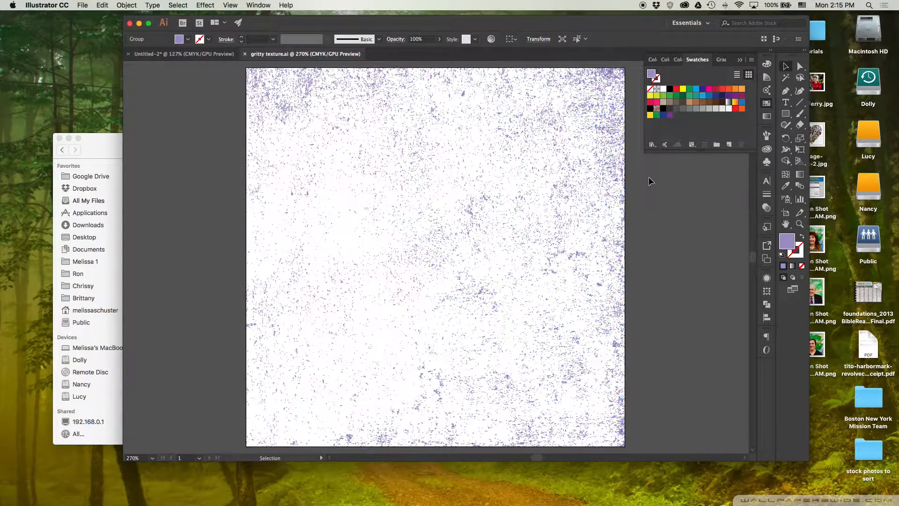
Try moving one of the texture's groups off the artboard, undo the move and deselect.
left_click(287, 94)
left_click_drag(272, 91, 672, 183)
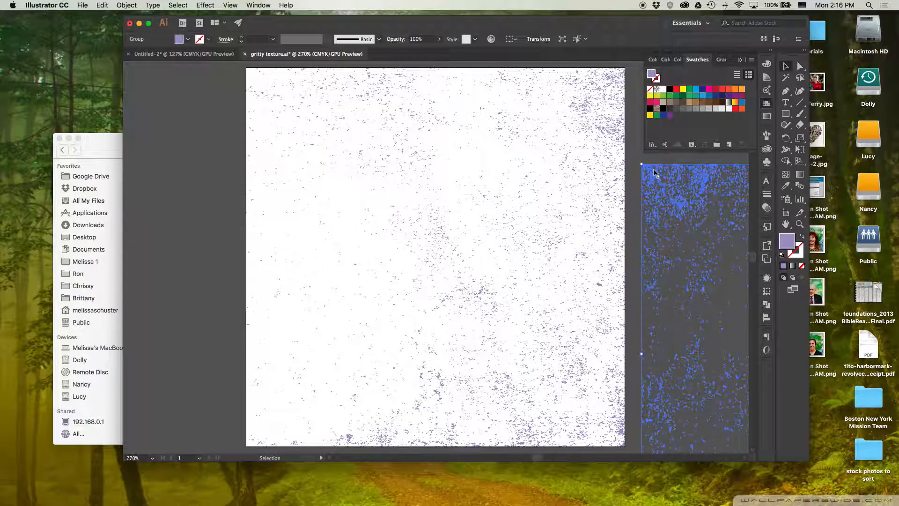
key("super+z")
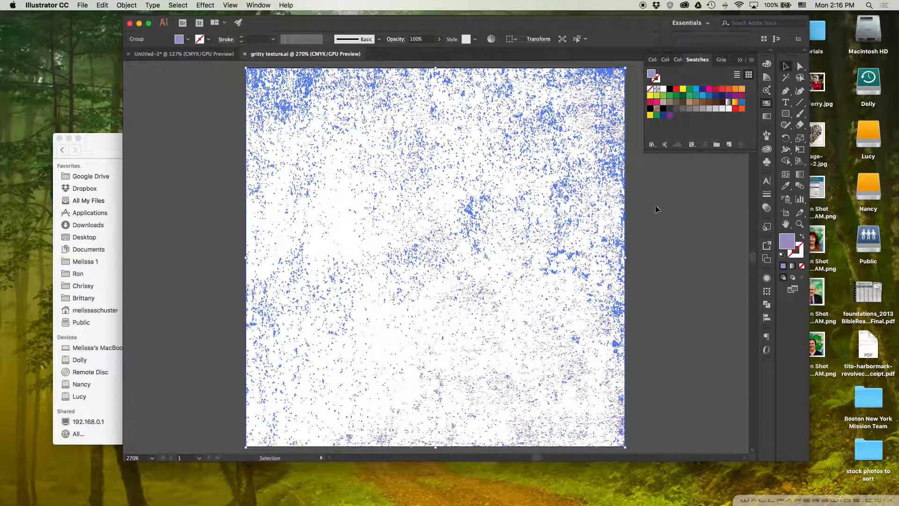
left_click(653, 185)
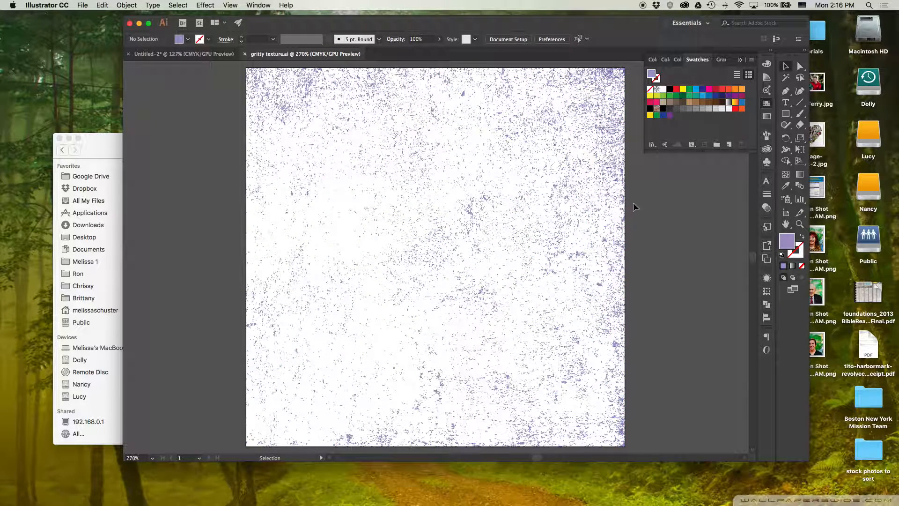
Select all of the gritty texture artwork and paste a copy of it into the HELLO document.
left_click_drag(217, 83, 543, 215)
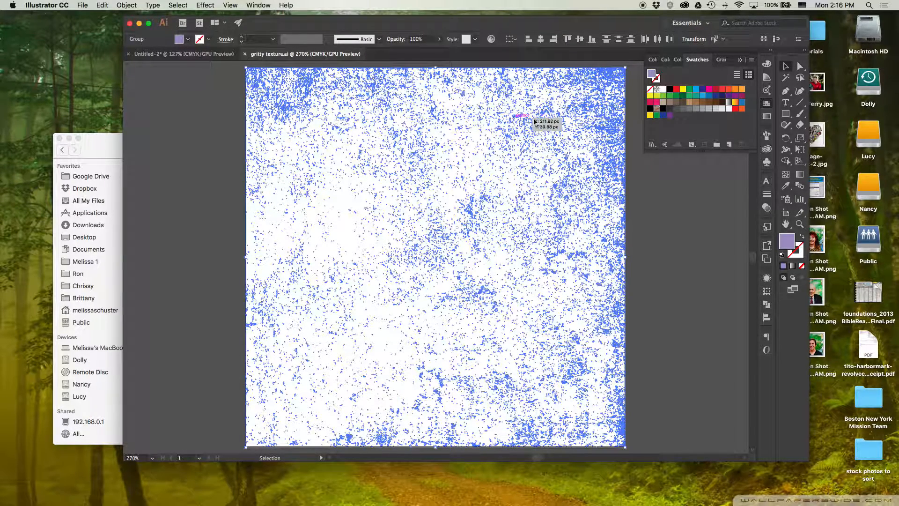
left_click(799, 65)
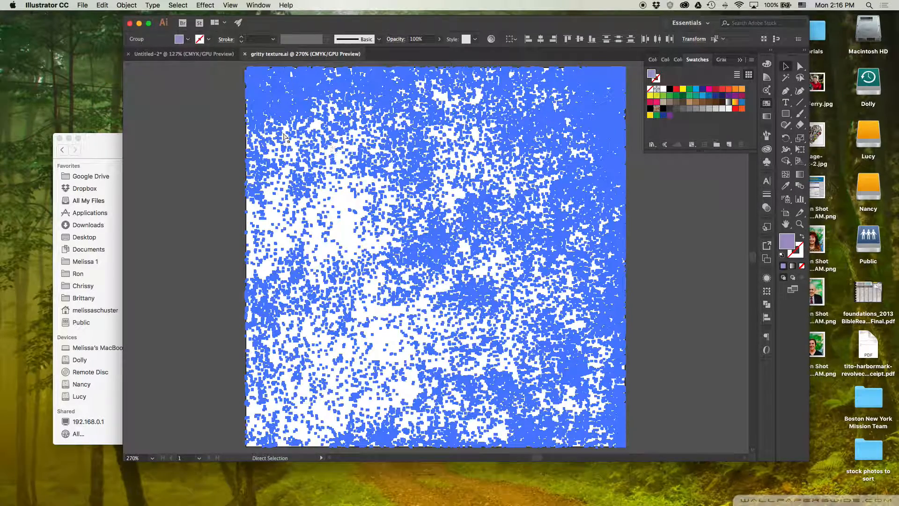
key("v")
left_click(187, 54)
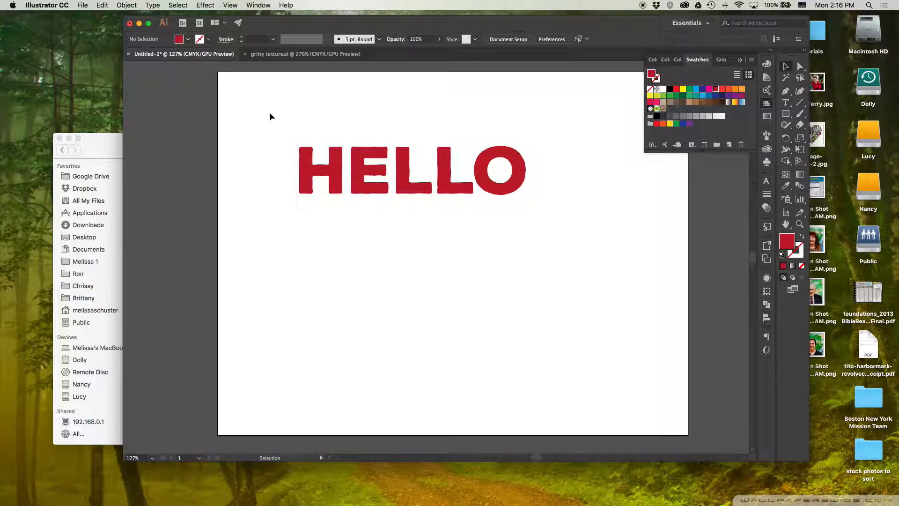
key("a")
key("super+v")
key("v")
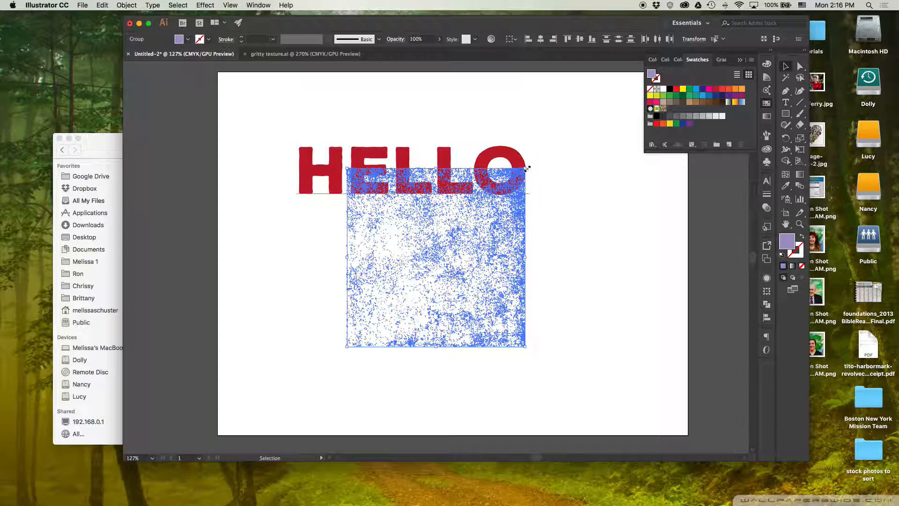
Scale up the pasted texture proportionally and position it so it covers the whole word HELLO.
left_click_drag(525, 168, 627, 82)
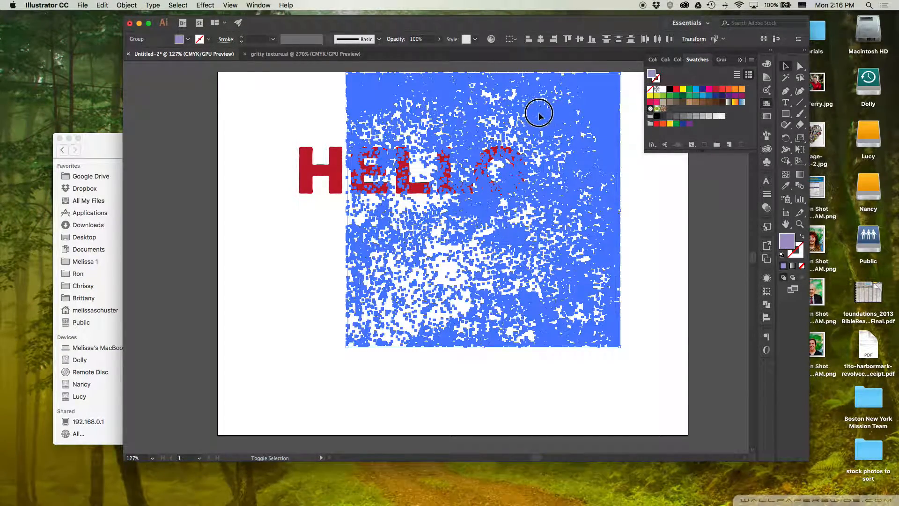
mouse_move(516, 114)
left_mouse_down()
mouse_move(506, 110)
mouse_move(528, 108)
left_mouse_up()
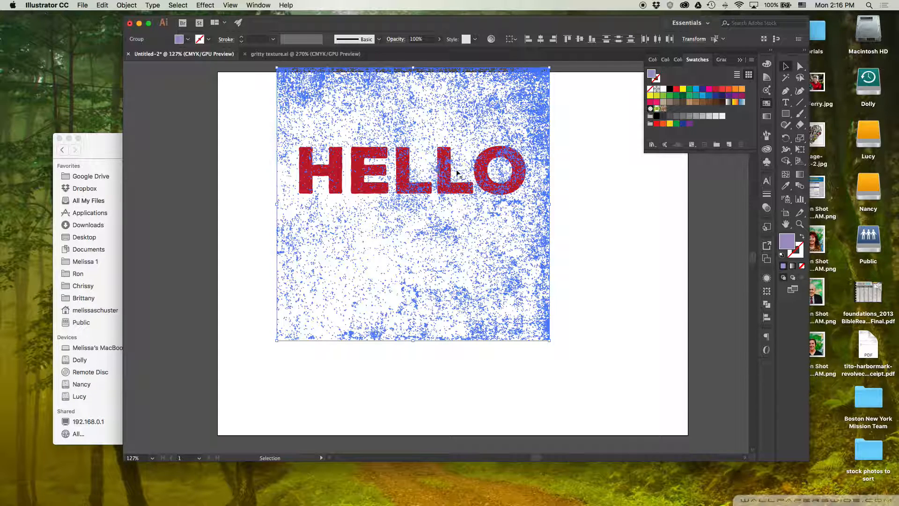
Recolor the selected gritty texture with the CMYK Yellow swatch and deselect it.
left_click(683, 91)
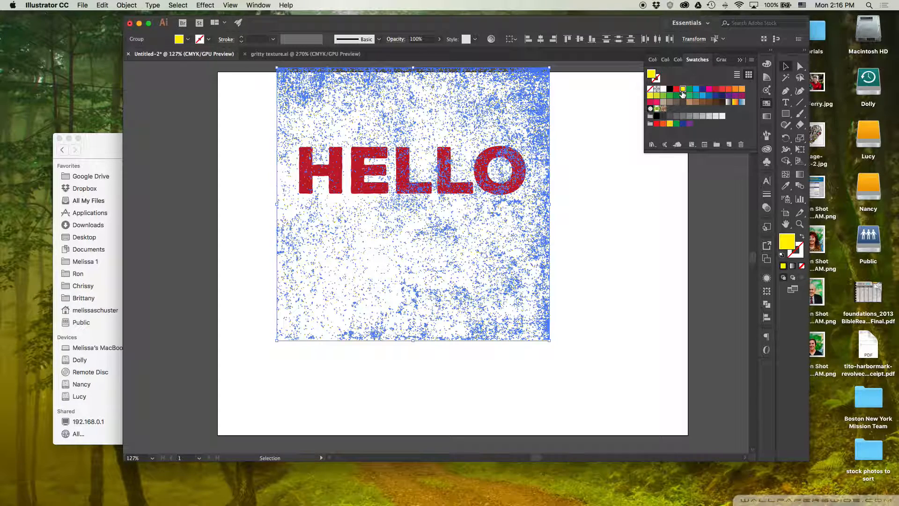
left_click(606, 109)
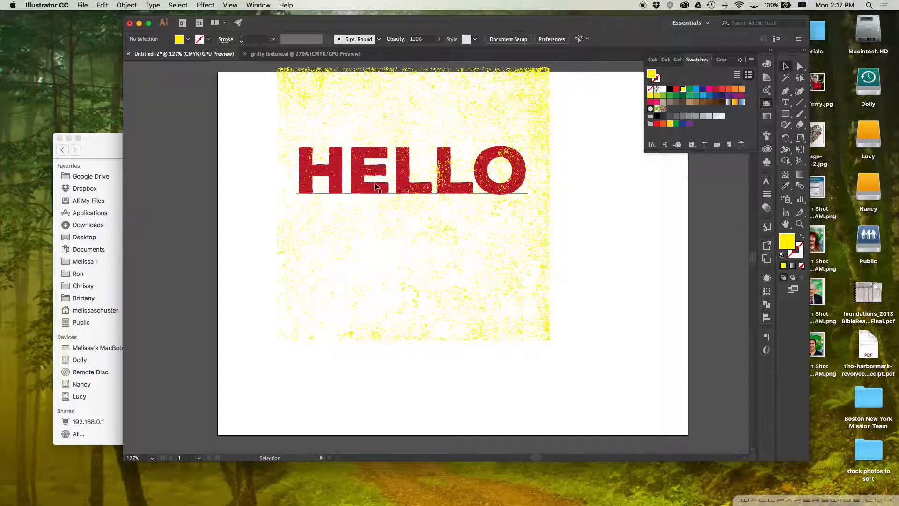
Select the HELLO text together with the yellow texture and expand both, with Object and Fill enabled.
mouse_move(256, 113)
left_mouse_down()
mouse_move(333, 162)
mouse_move(547, 214)
left_mouse_up()
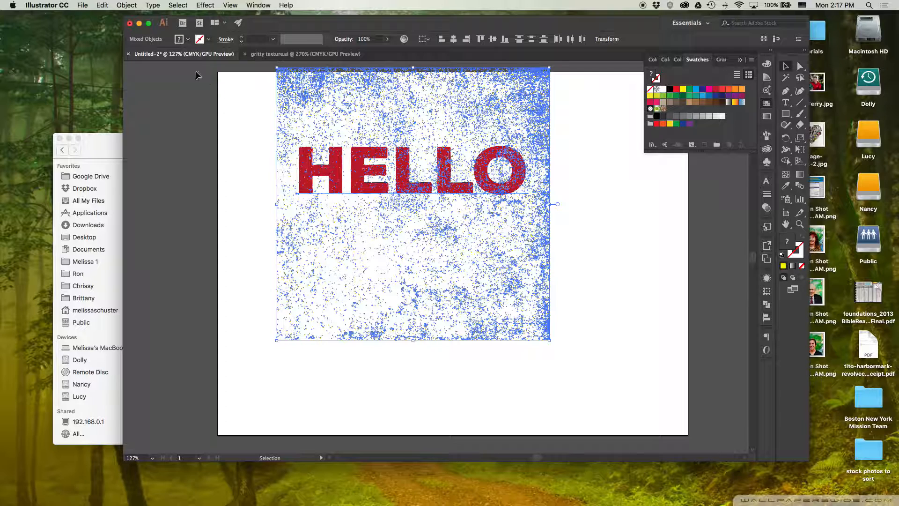
left_click(127, 5)
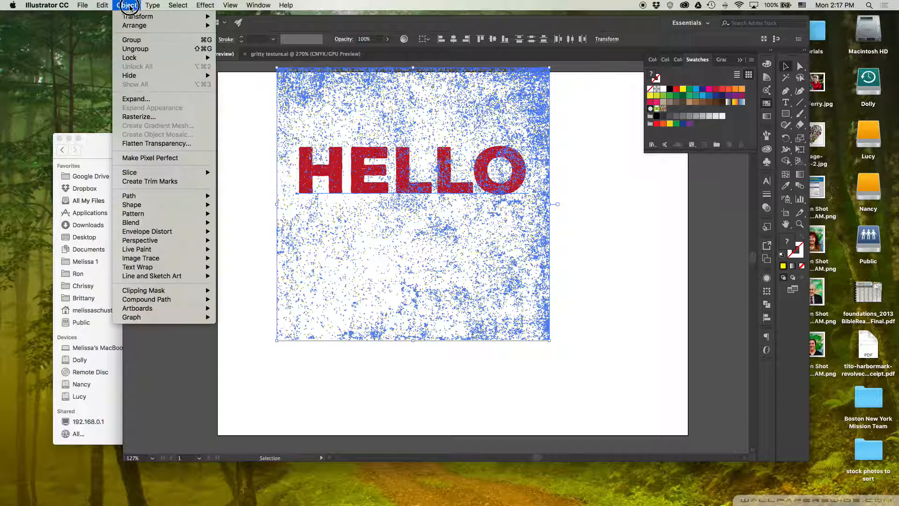
left_click(145, 99)
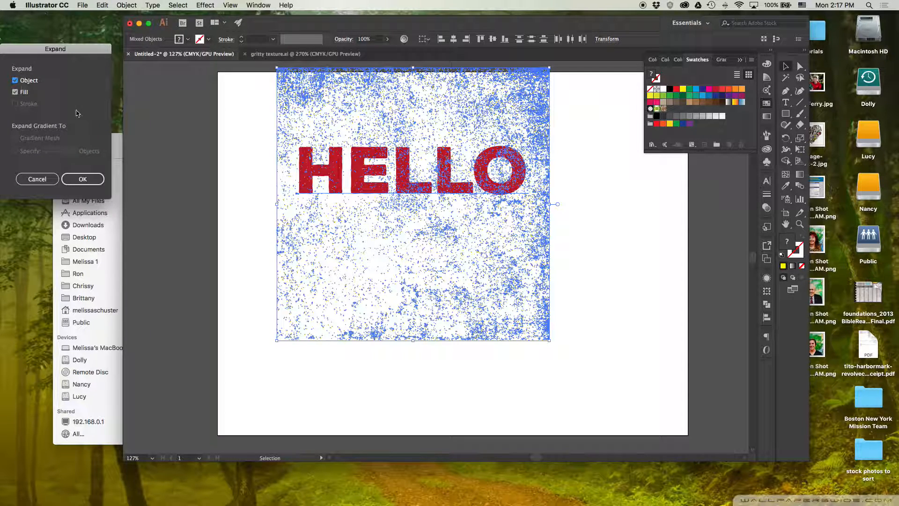
left_click(93, 181)
left_click(89, 181)
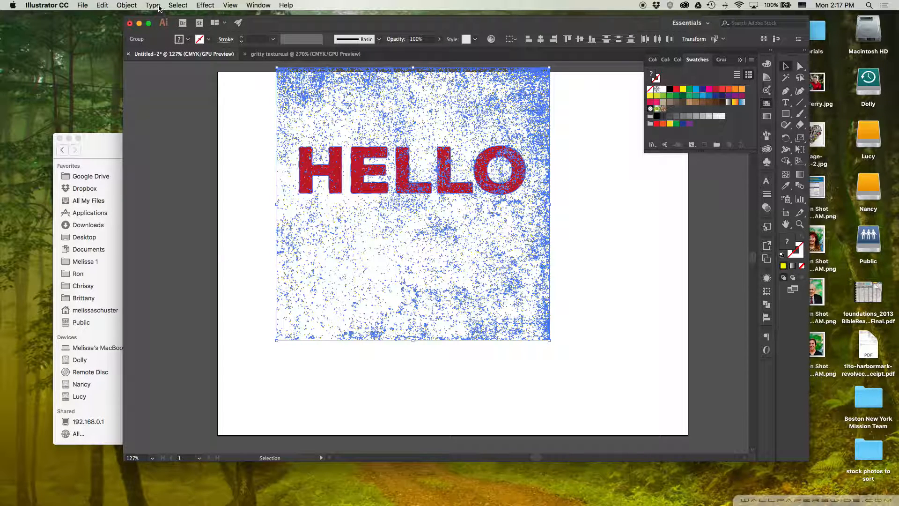
left_click(153, 5)
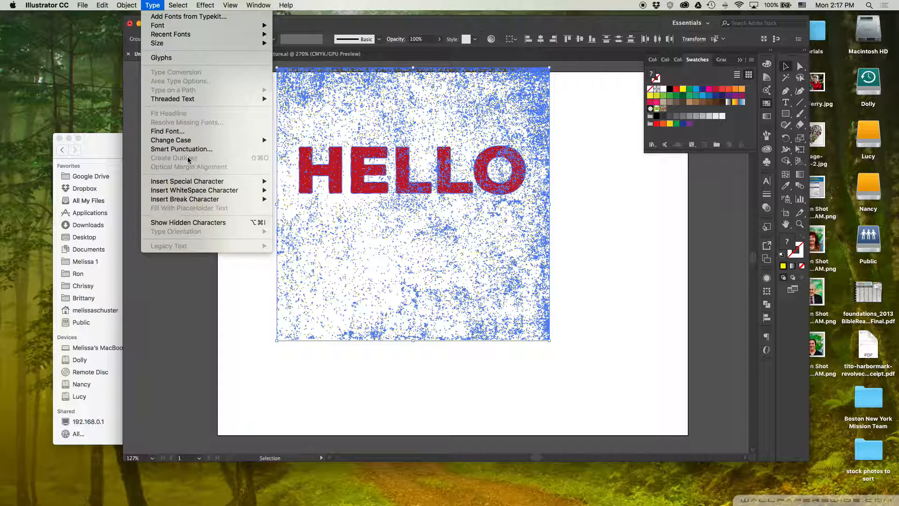
left_click(153, 5)
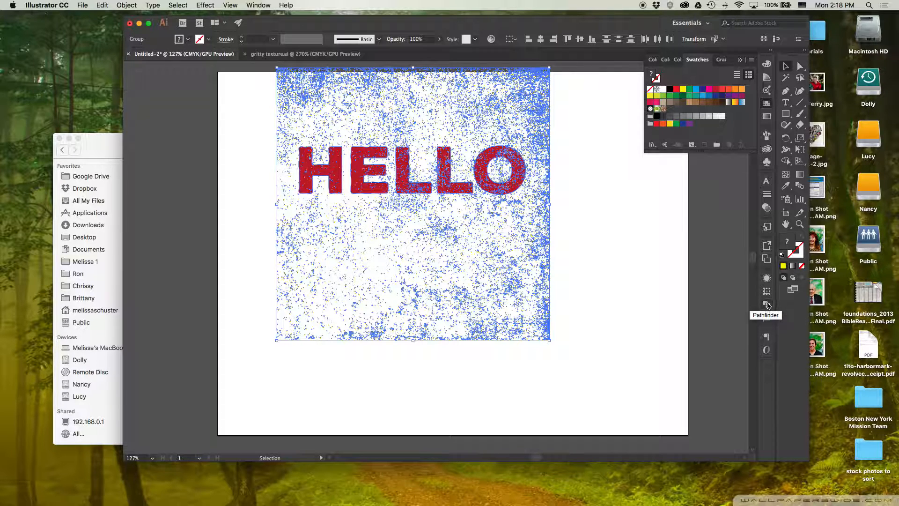
Apply the Pathfinder Divide operation to the expanded HELLO lettering and texture, and deselect the result.
left_click(259, 5)
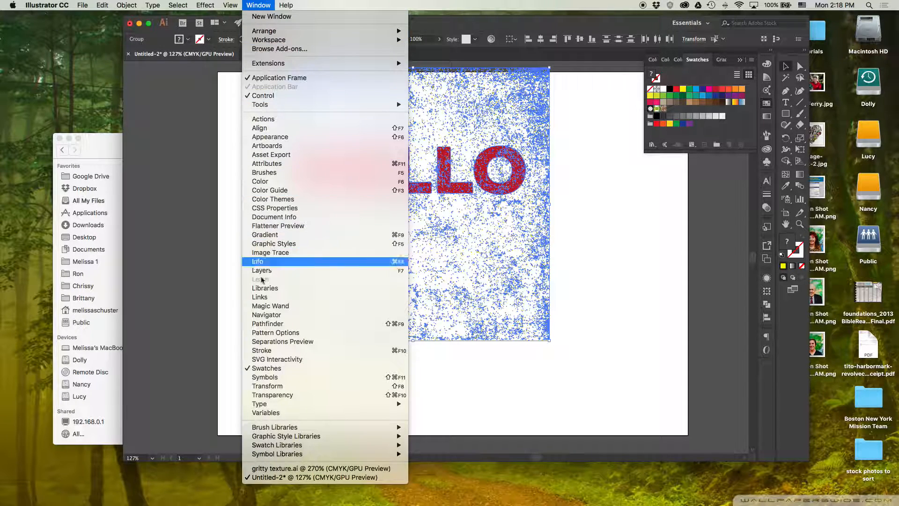
left_click(280, 324)
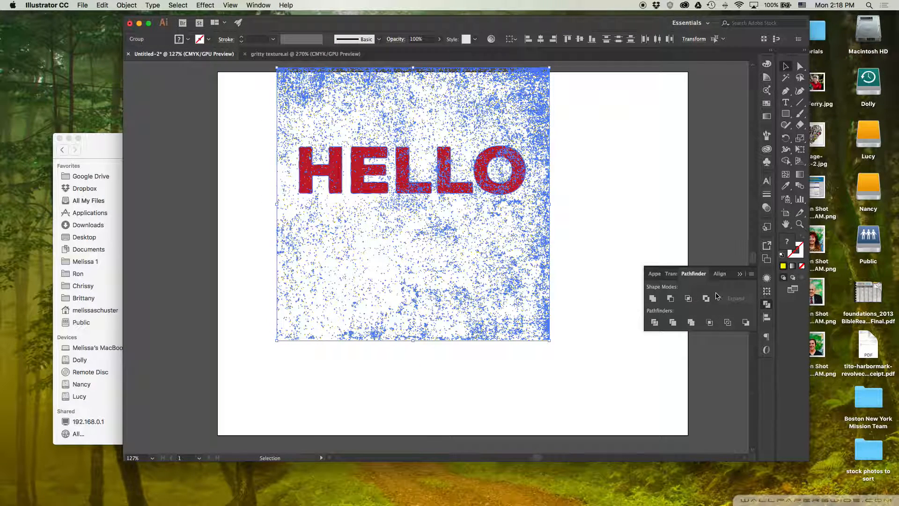
left_click(655, 323)
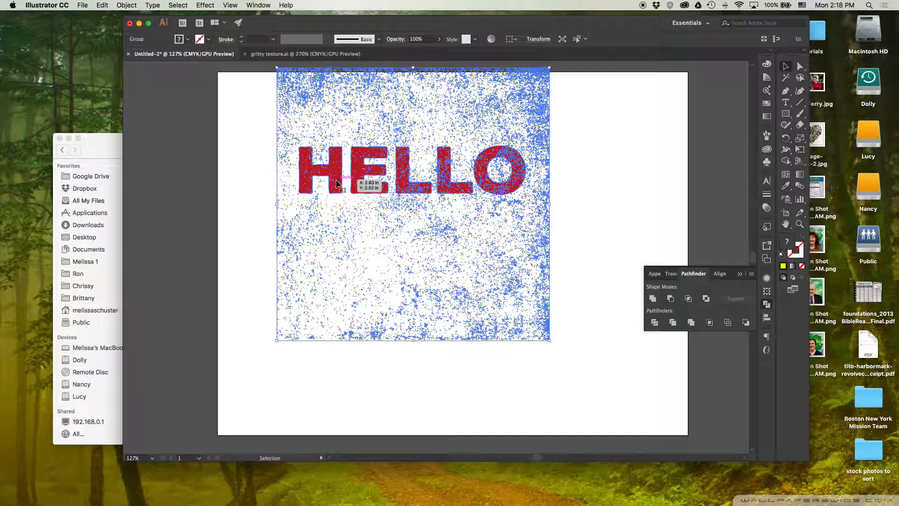
left_click(607, 96)
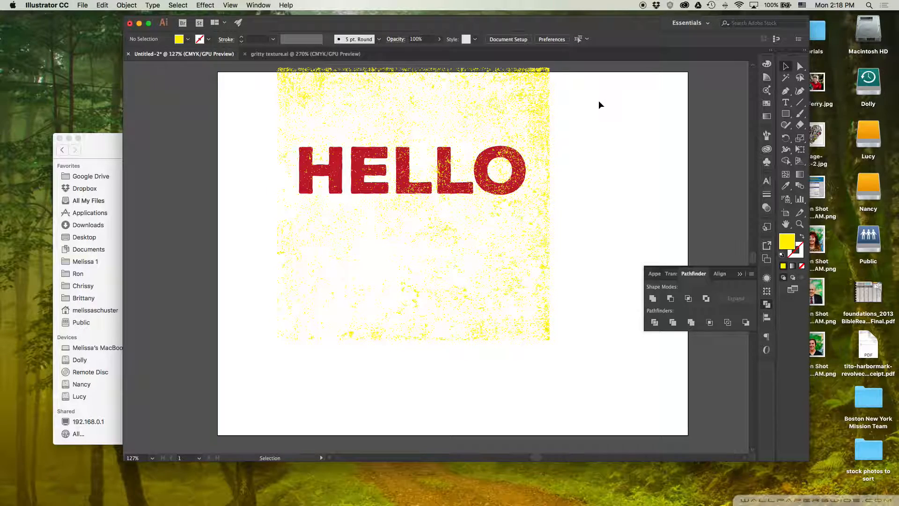
Ungroup the divided lettering and texture artwork and deselect it.
left_click(532, 144)
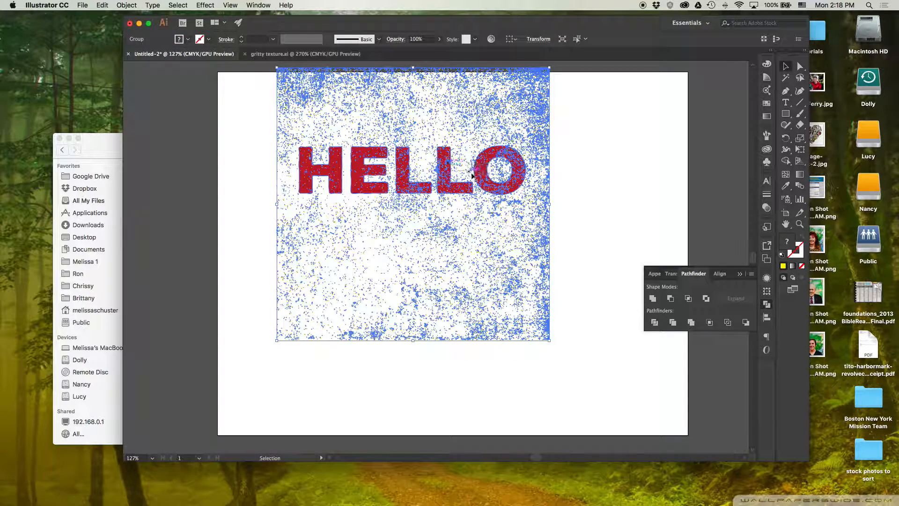
right_click(504, 149)
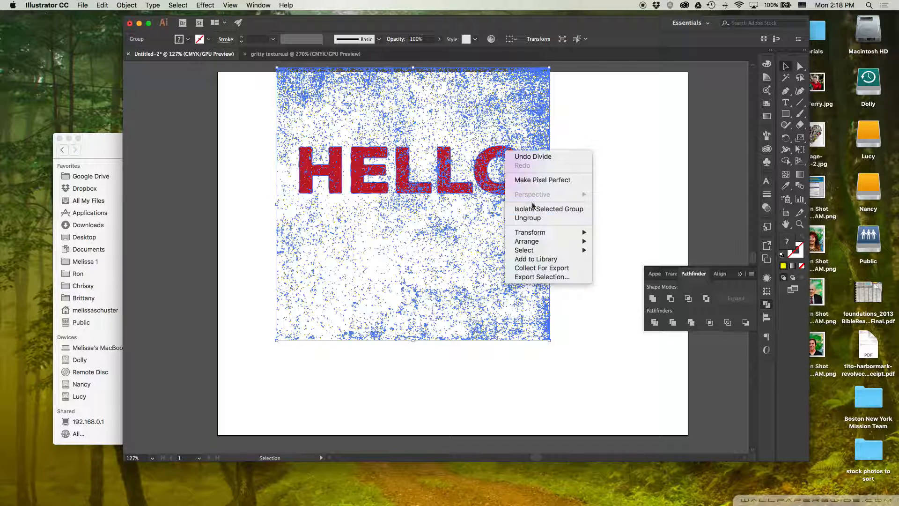
left_click(537, 218)
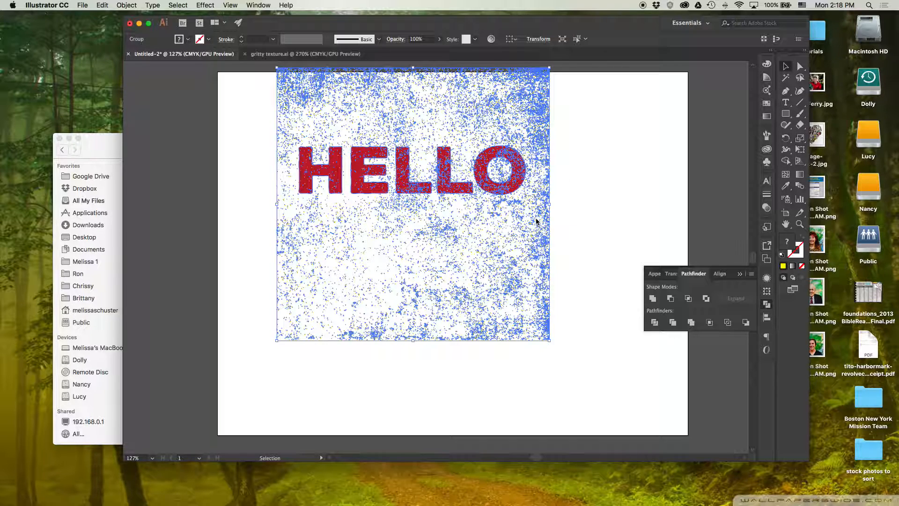
left_click(558, 151)
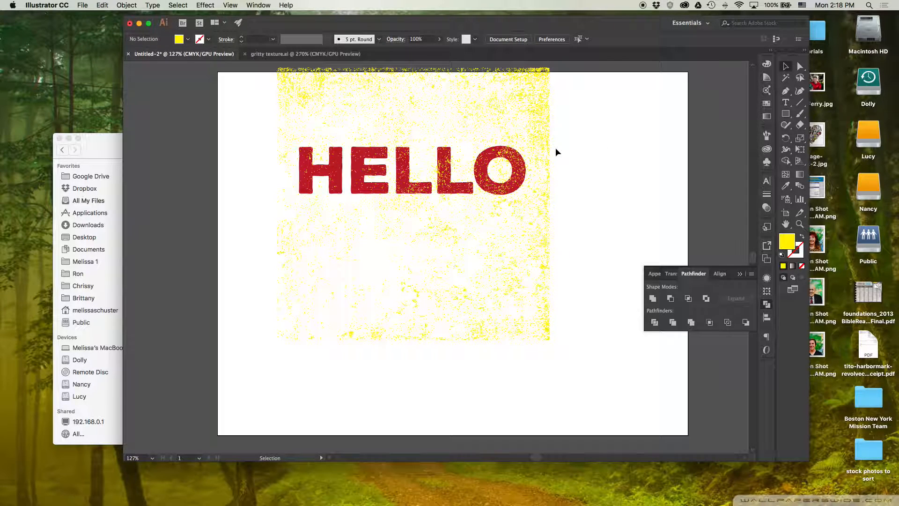
Select every piece with the same fill color as a yellow texture speck and delete them all.
left_click(543, 150)
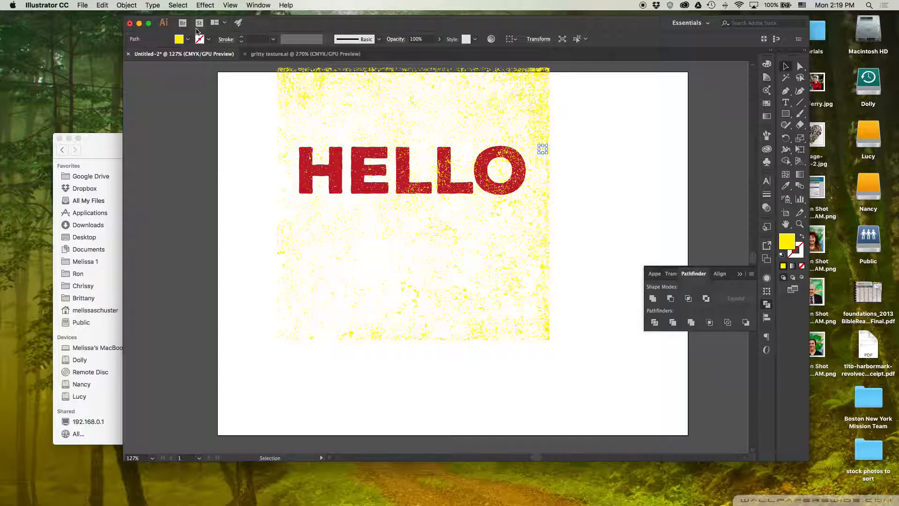
left_click(180, 7)
mouse_move(209, 96)
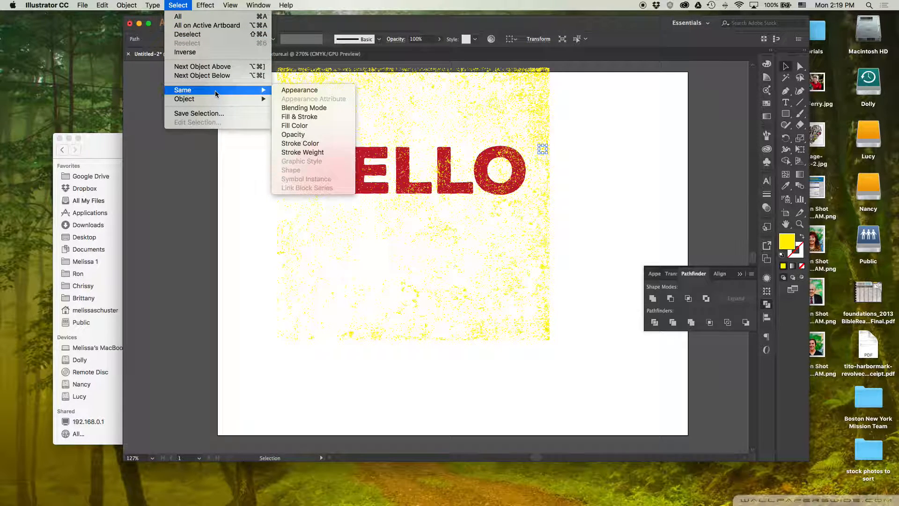
left_click(305, 124)
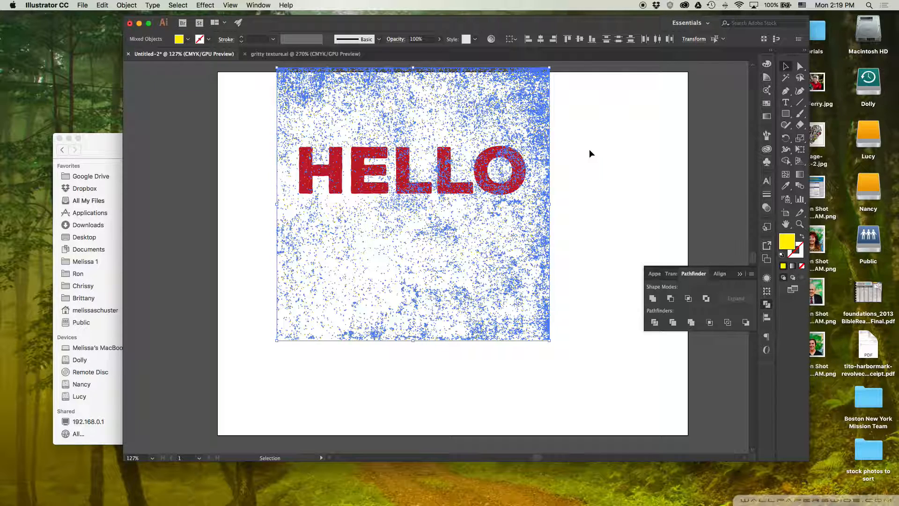
key("Delete")
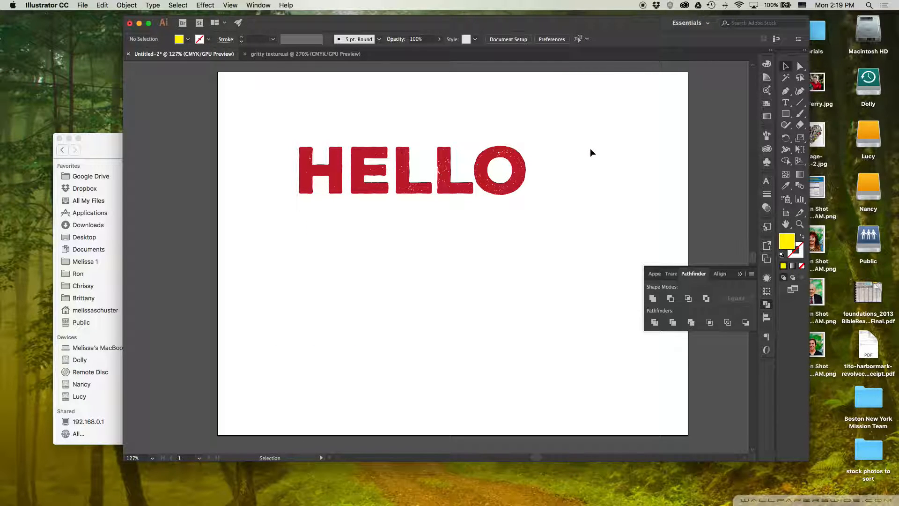
Group all the remaining pieces of the HELLO lettering and move the group lower on the artboard.
left_click(521, 171)
left_click_drag(267, 130, 562, 216)
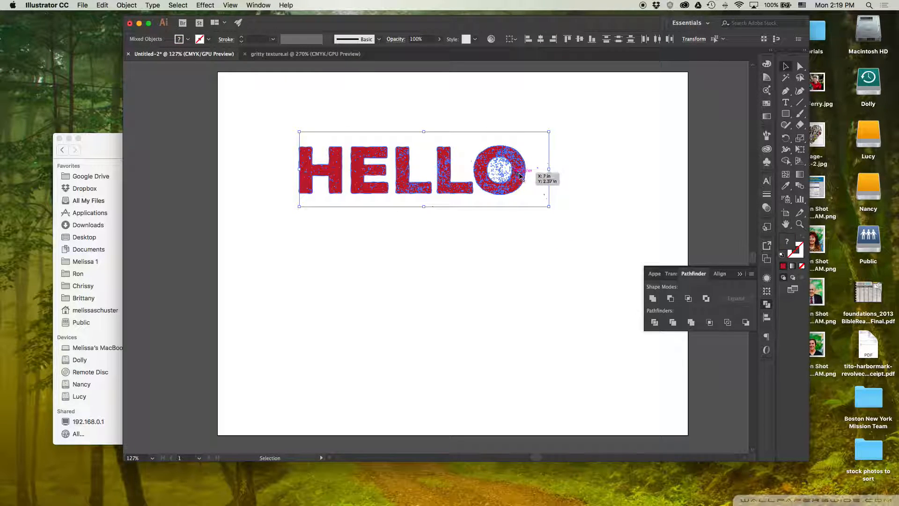
left_click(282, 120)
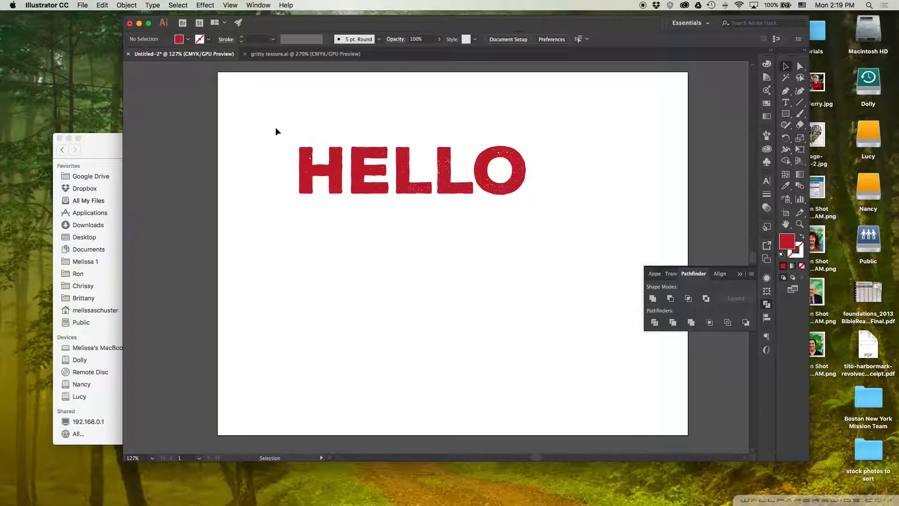
left_click_drag(283, 125, 518, 195)
right_click(520, 169)
left_click(539, 227)
left_click(500, 256)
left_click_drag(445, 164, 446, 219)
left_click(454, 308)
Examine the distressed cutouts in the letters up close and check that HELLO selects as one group.
key("z")
left_click_drag(427, 184, 594, 358)
left_click_drag(574, 392, 440, 161)
left_click_drag(396, 285, 393, 283)
left_click(393, 282, "alt")
left_click(393, 283, "alt")
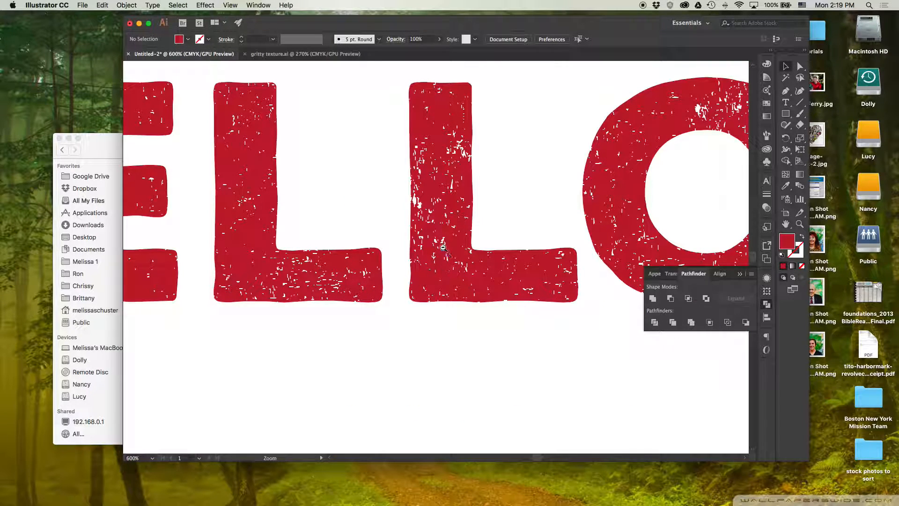
left_click(445, 241, "alt")
left_click(409, 266, "alt")
left_click(410, 267, "alt")
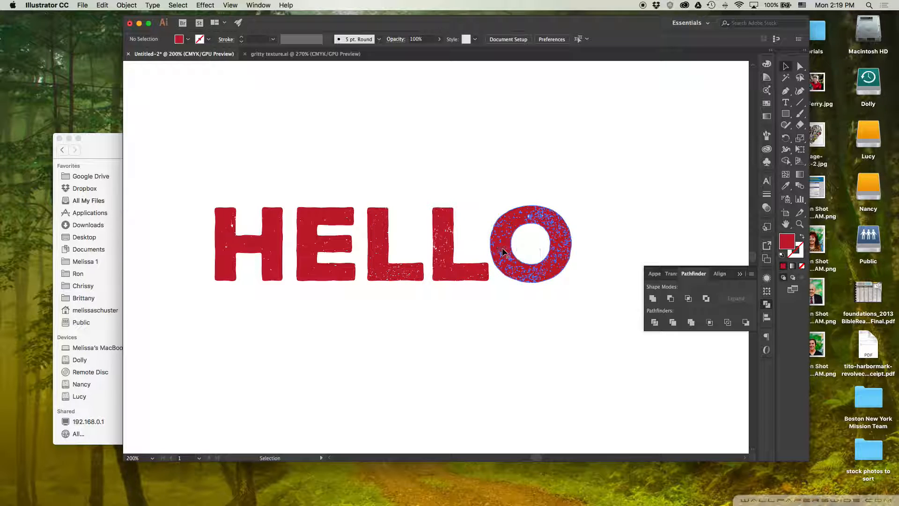
left_click(458, 278)
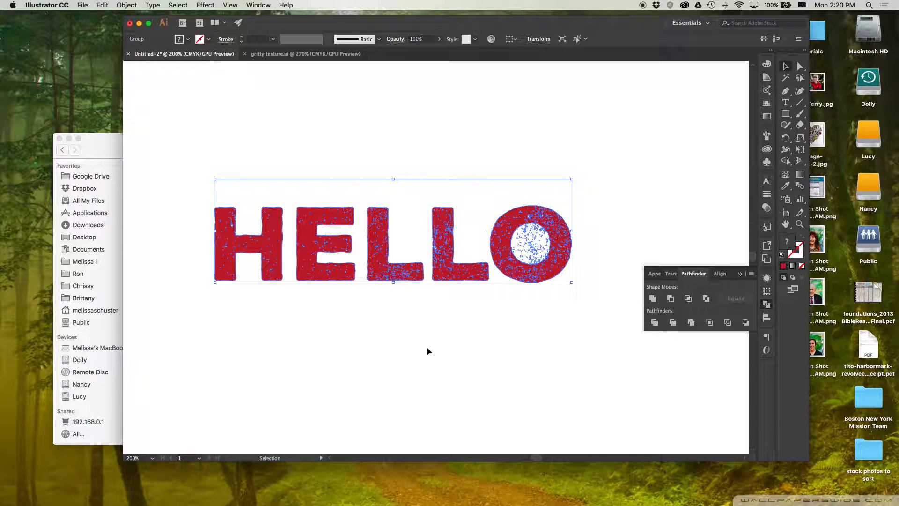
left_click(424, 333)
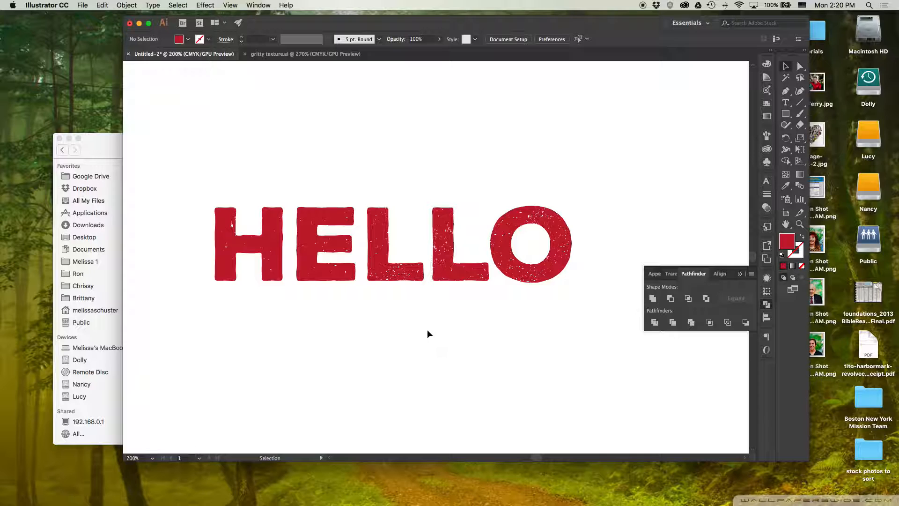